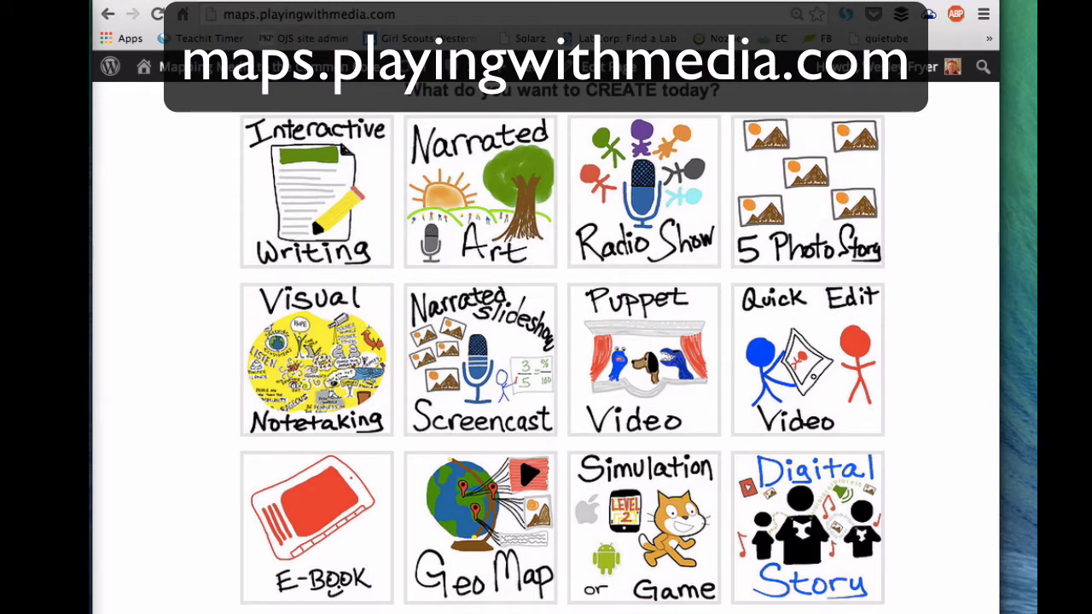
# Open the Geo Map project page and scroll through its Workflow and Tools sections
pyautogui.click(478, 512)
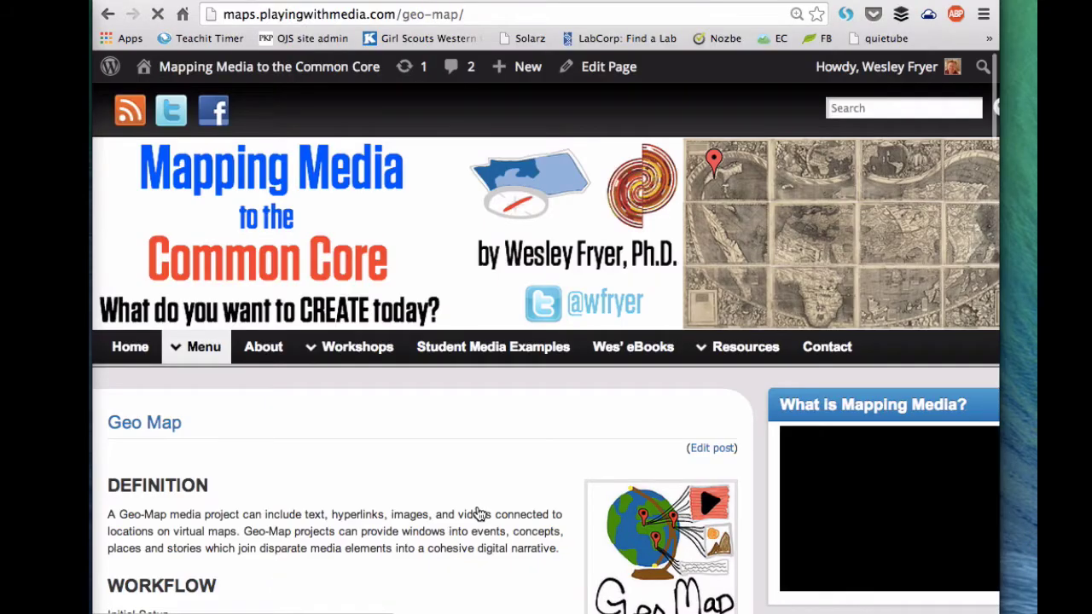
pyautogui.scroll(-2, 478, 513)
pyautogui.scroll(-6, 478, 512)
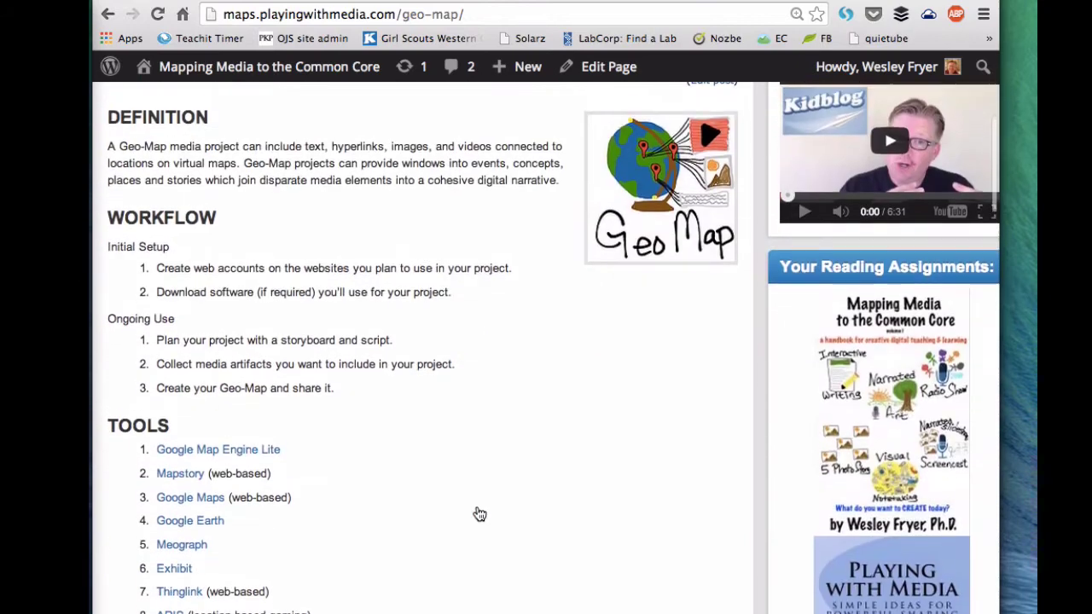
pyautogui.scroll(2, 479, 513)
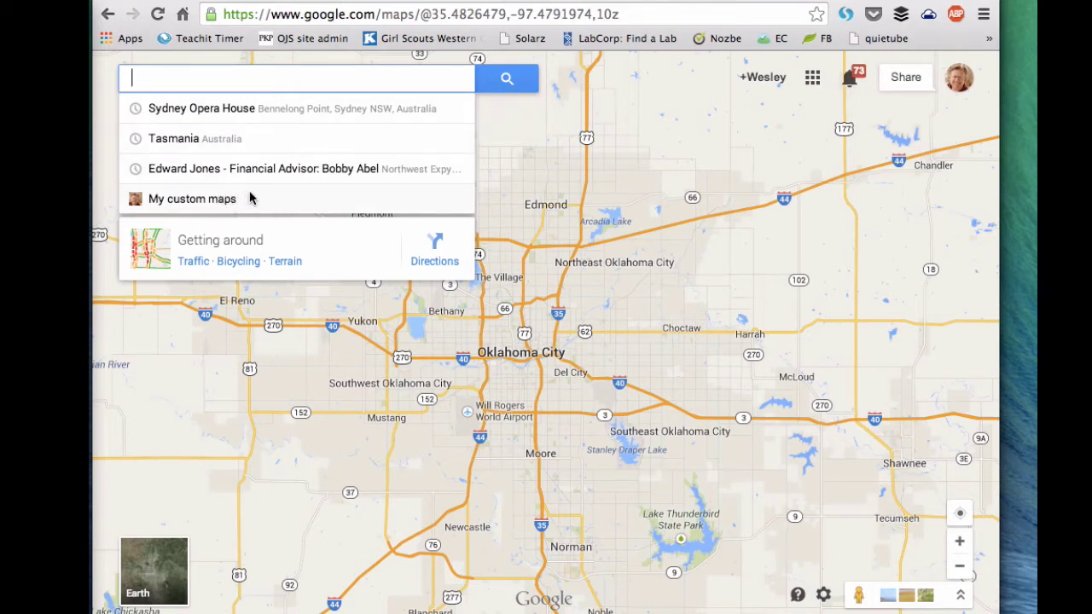
# Bring up every saved custom map through My custom maps in the Maps search box
pyautogui.click(192, 200)
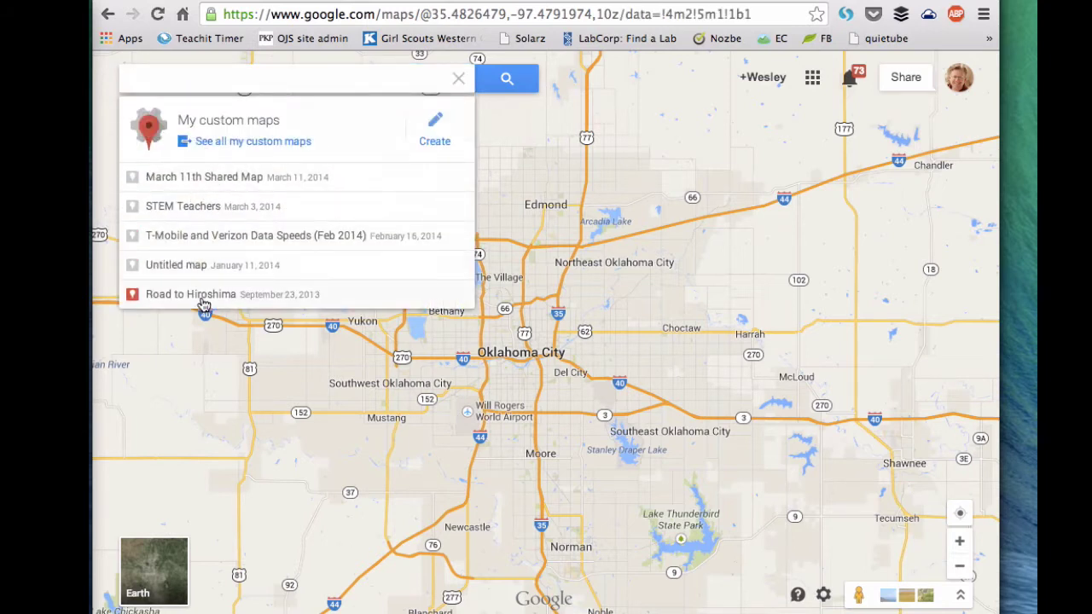
pyautogui.click(269, 141)
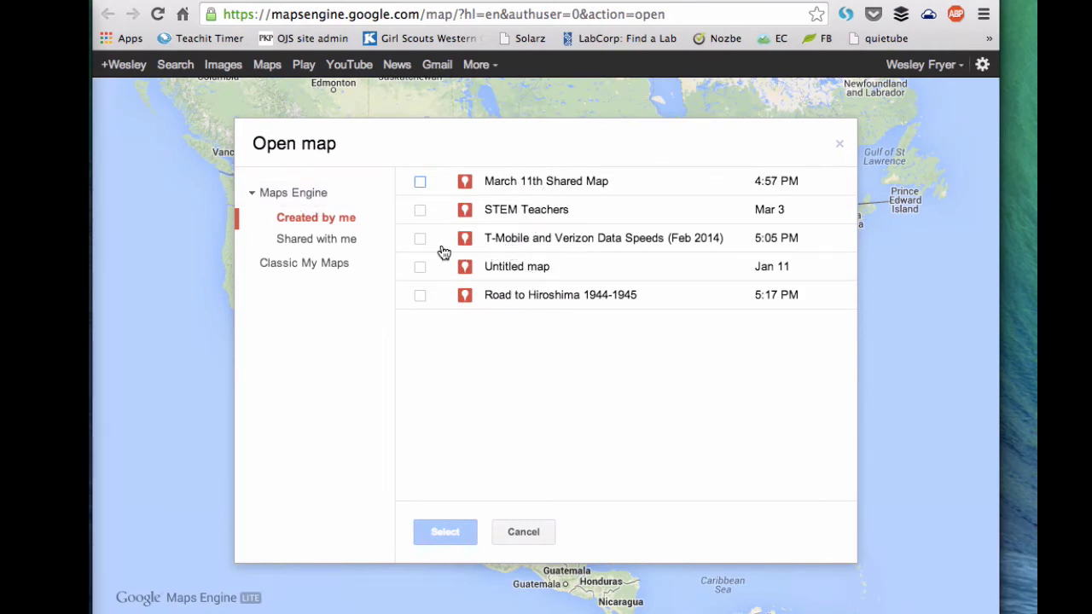
# Switch the saved-maps list to Classic My Maps, then dismiss the Open map dialog
pyautogui.click(305, 264)
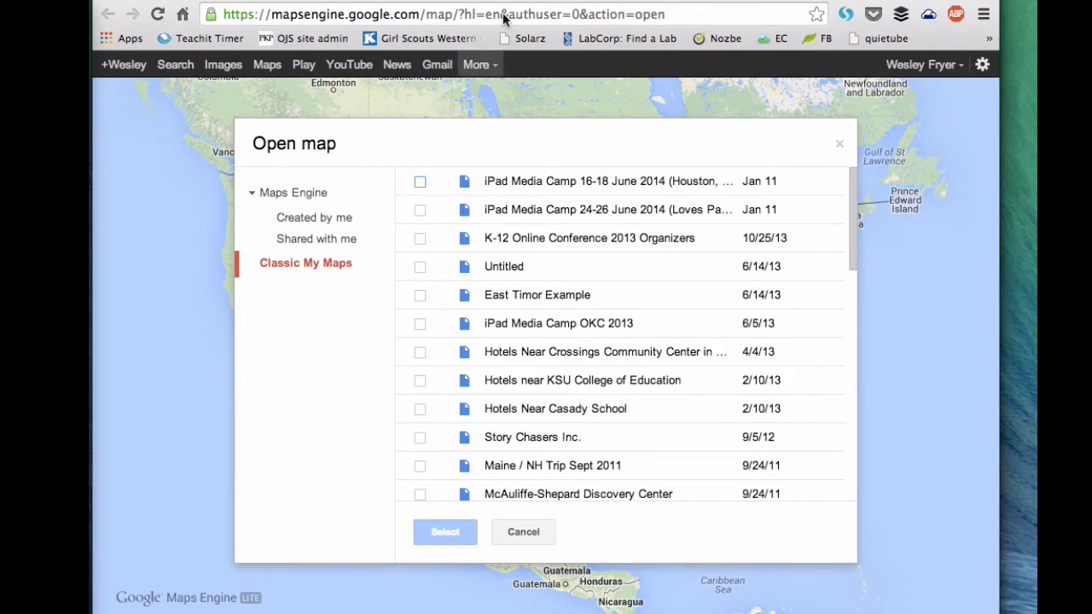
pyautogui.press('Escape')
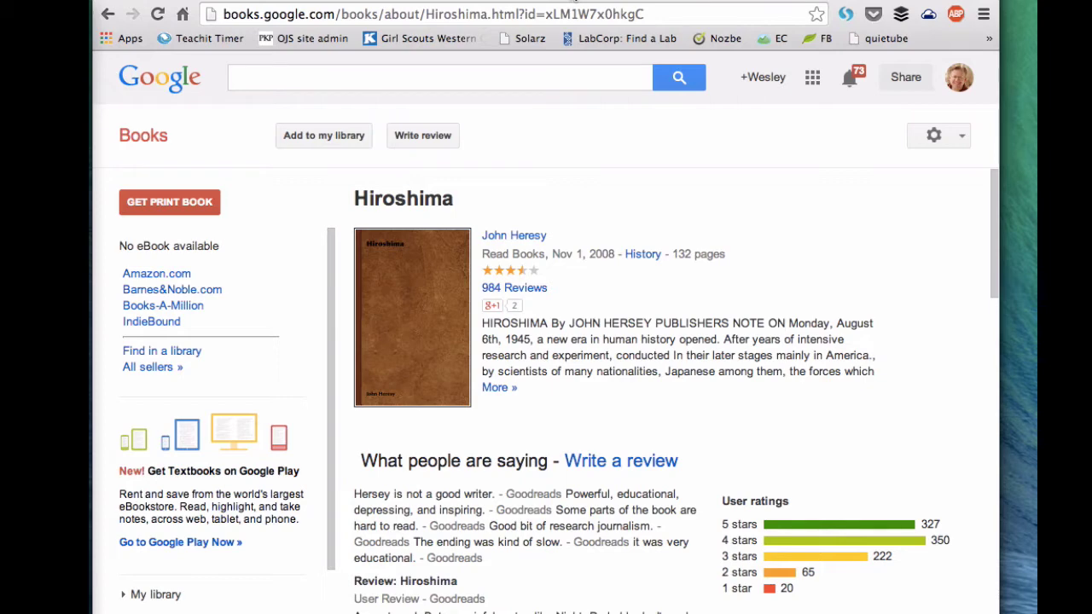
# Switch to the Hiroshima Project Map Layer (September 2013) spreadsheet tab
pyautogui.click(676, 2)
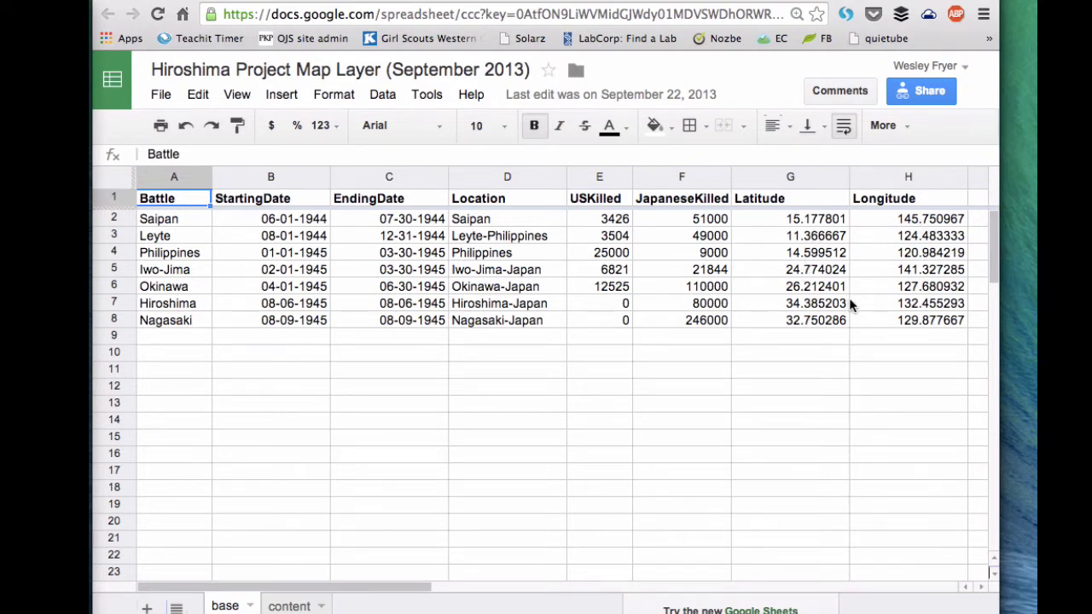
# Search Google for 'convert to latitude and longitude' in a new tab and skim the results
pyautogui.hotkey('ctrl', 't')
pyautogui.write('con')
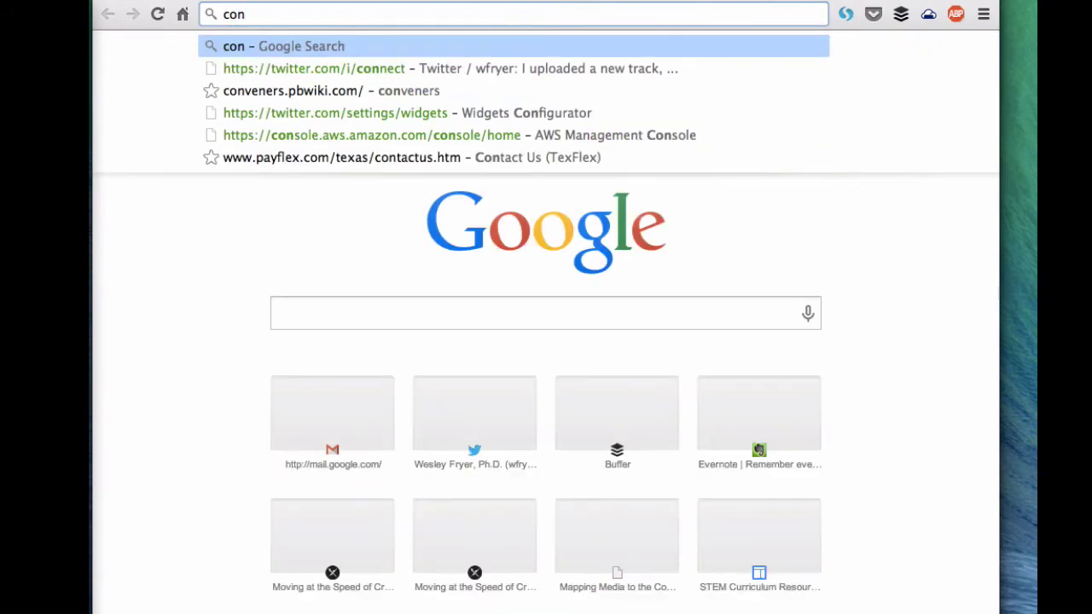
pyautogui.write('vert to la')
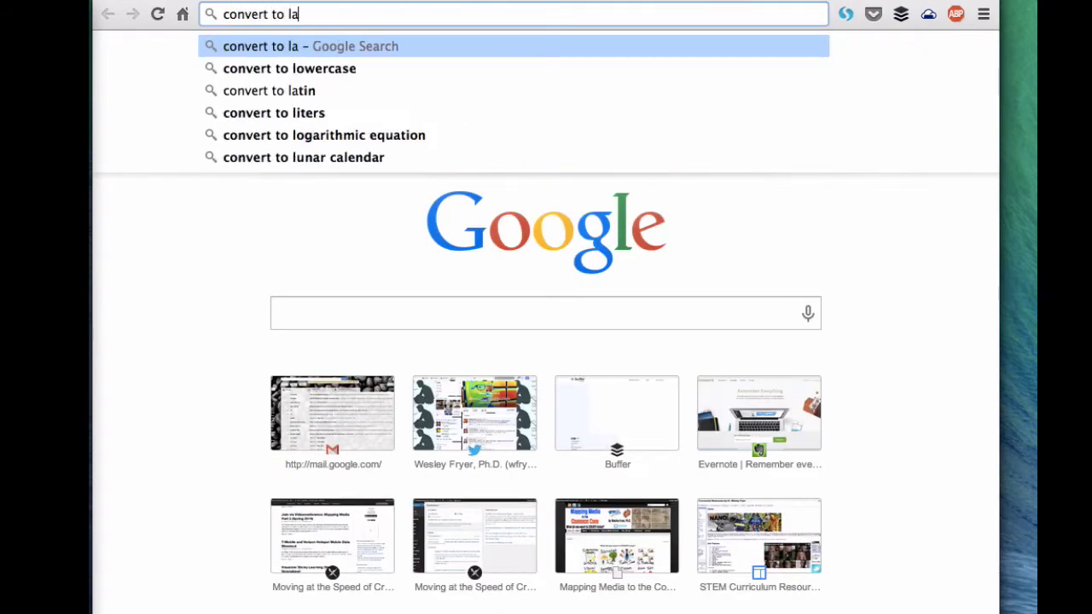
pyautogui.write('titut')
pyautogui.press('Down')
pyautogui.press('Return')
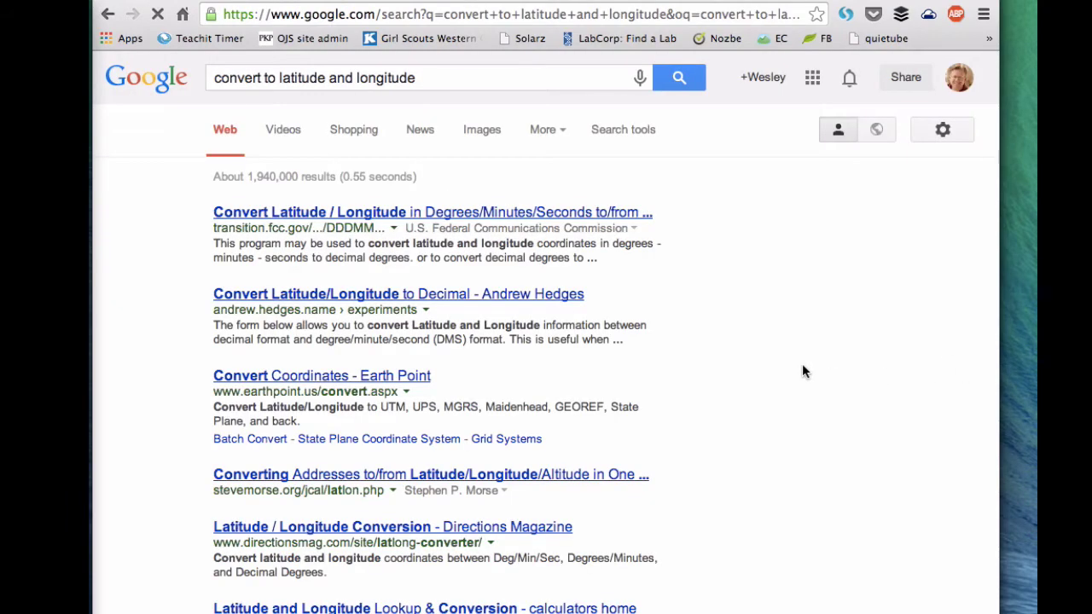
pyautogui.scroll(-2, 802, 367)
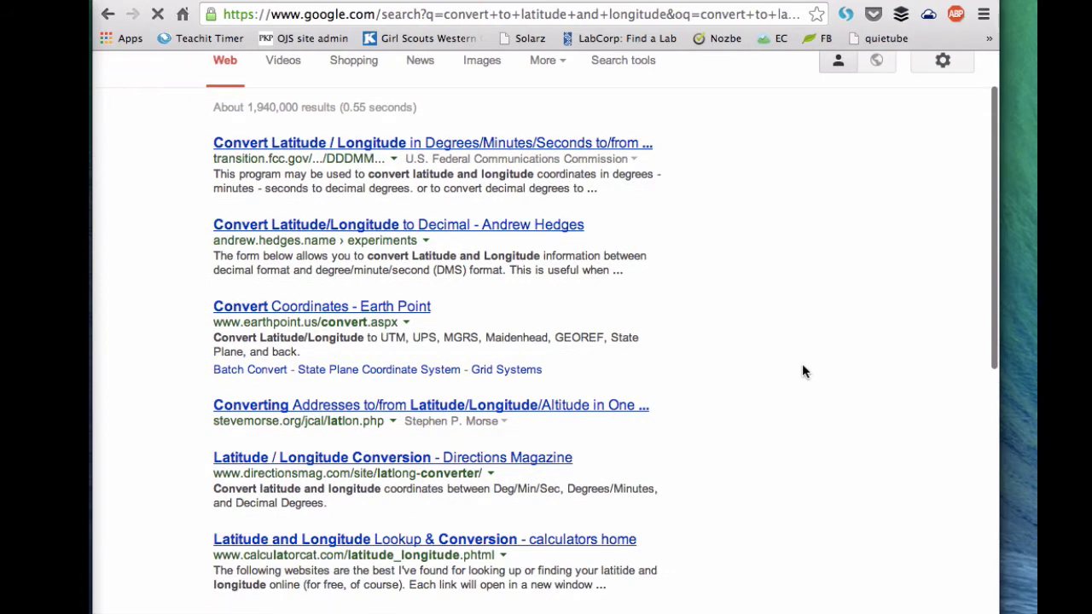
pyautogui.scroll(-3, 802, 371)
pyautogui.scroll(5, 802, 371)
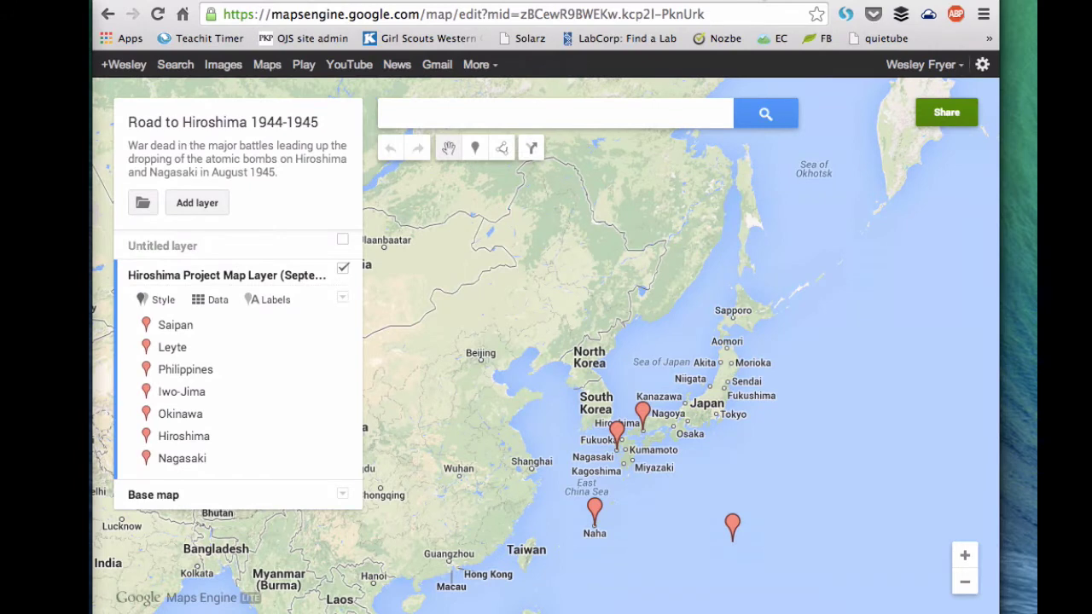
# Open the Saipan placemark's card showing its battle dates, casualties, latitude and longitude
pyautogui.click(188, 330)
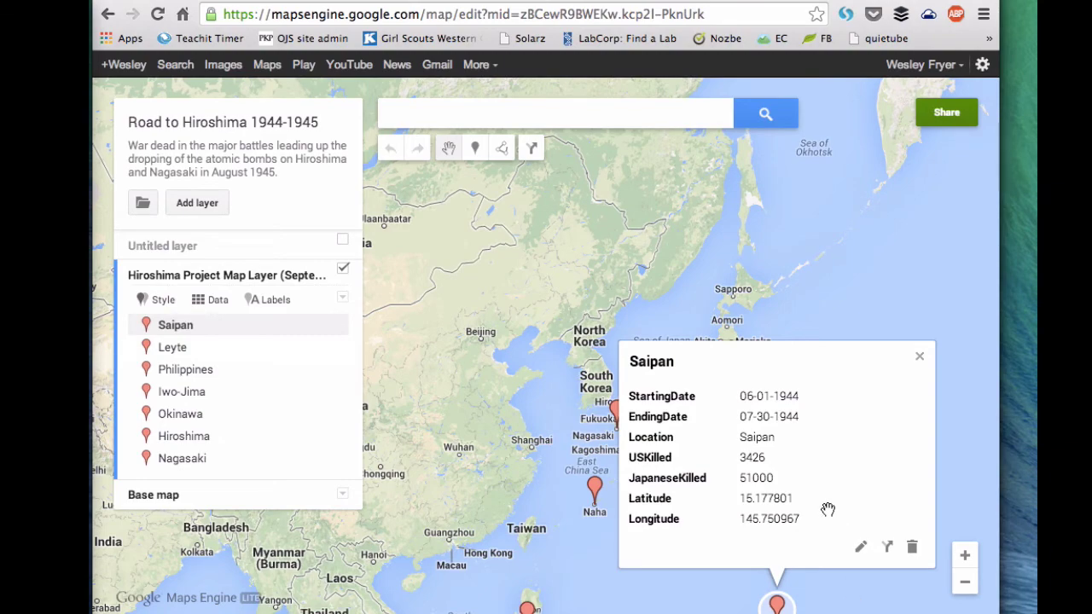
pyautogui.click(823, 326)
pyautogui.moveTo(828, 390); pyautogui.dragTo(737, 297)
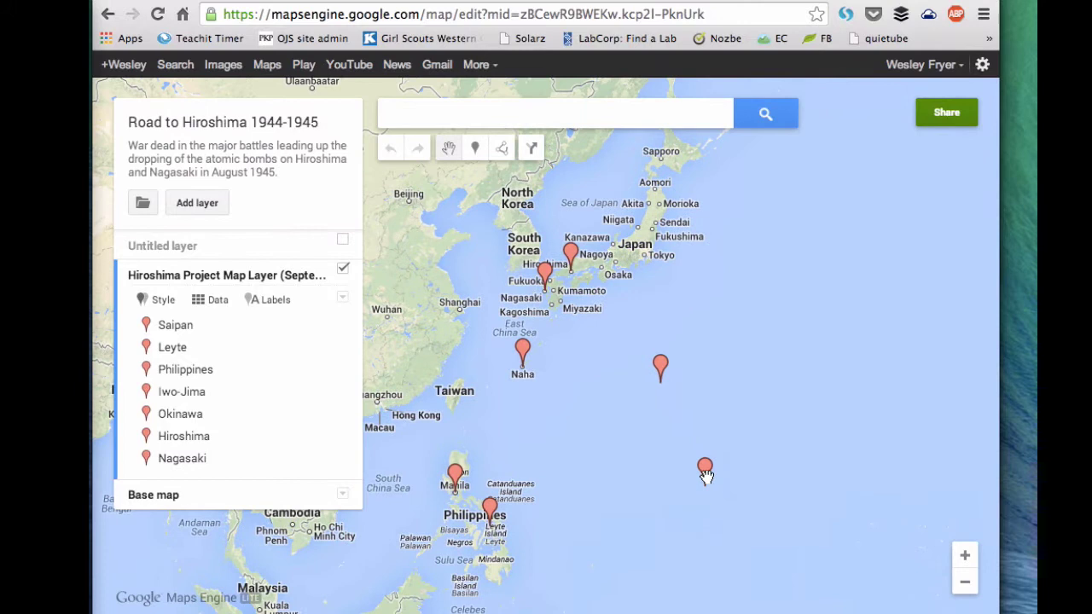
pyautogui.click(704, 469)
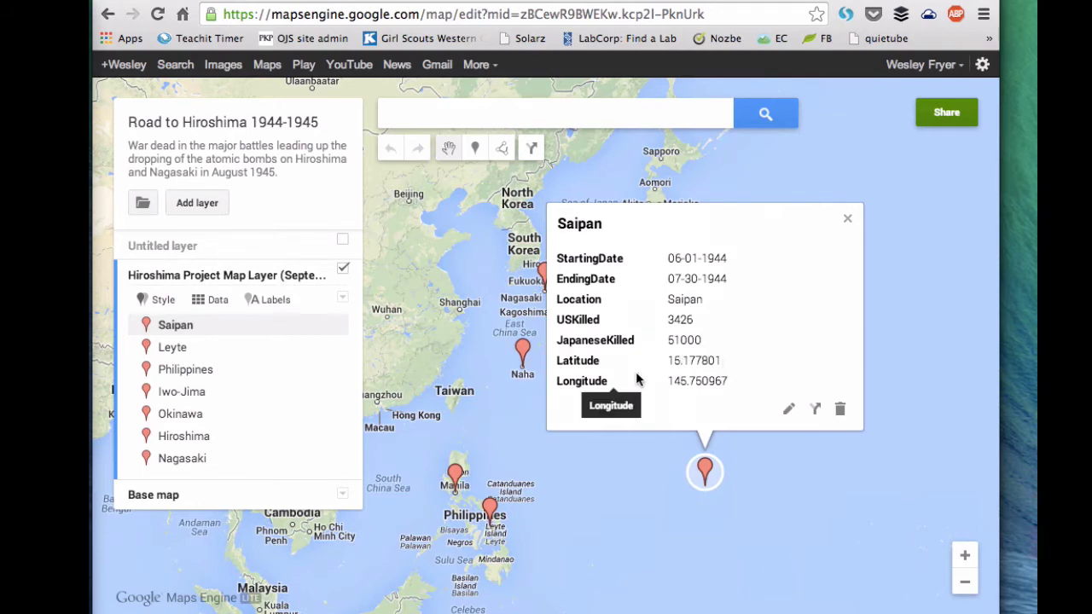
# Pan the map and review the Okinawa battle details
pyautogui.moveTo(591, 500); pyautogui.dragTo(719, 516)
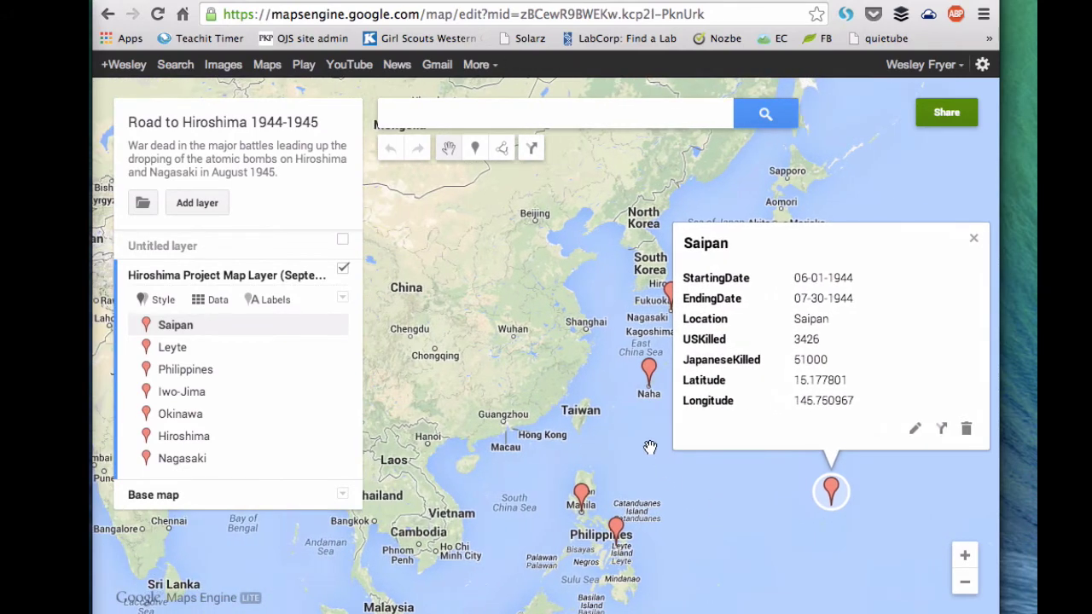
pyautogui.click(178, 414)
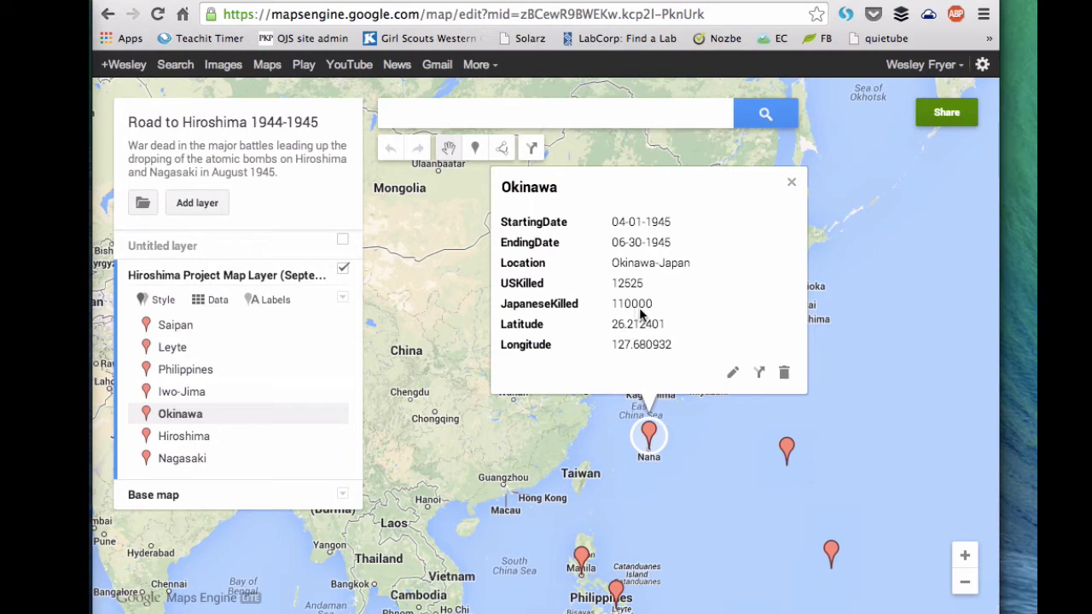
pyautogui.click(792, 182)
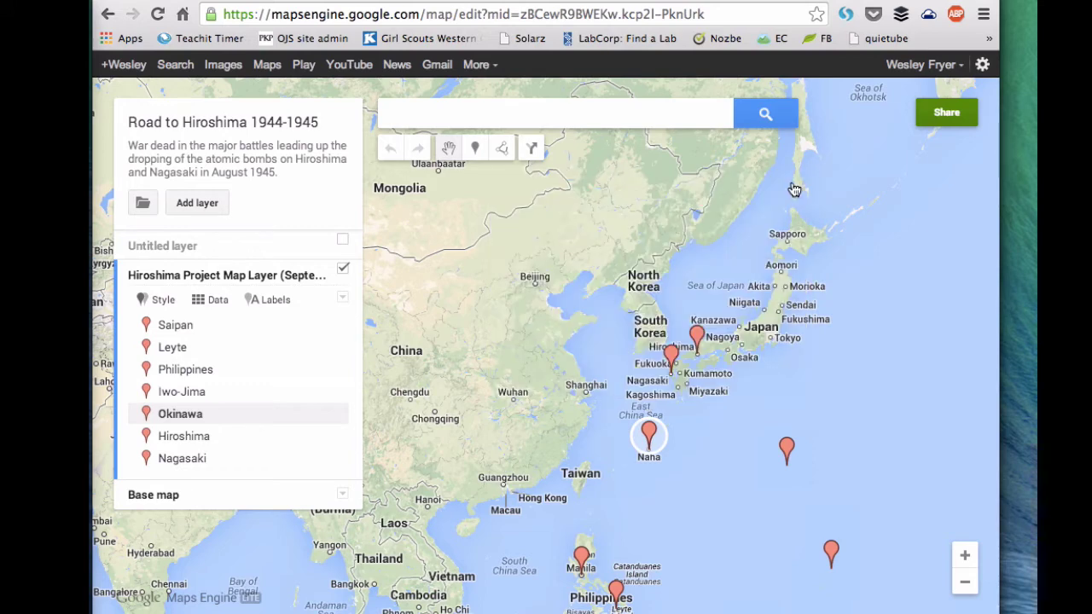
# Review the Nagasaki and Hiroshima battle details, then return to the Maps Engine start page
pyautogui.click(671, 356)
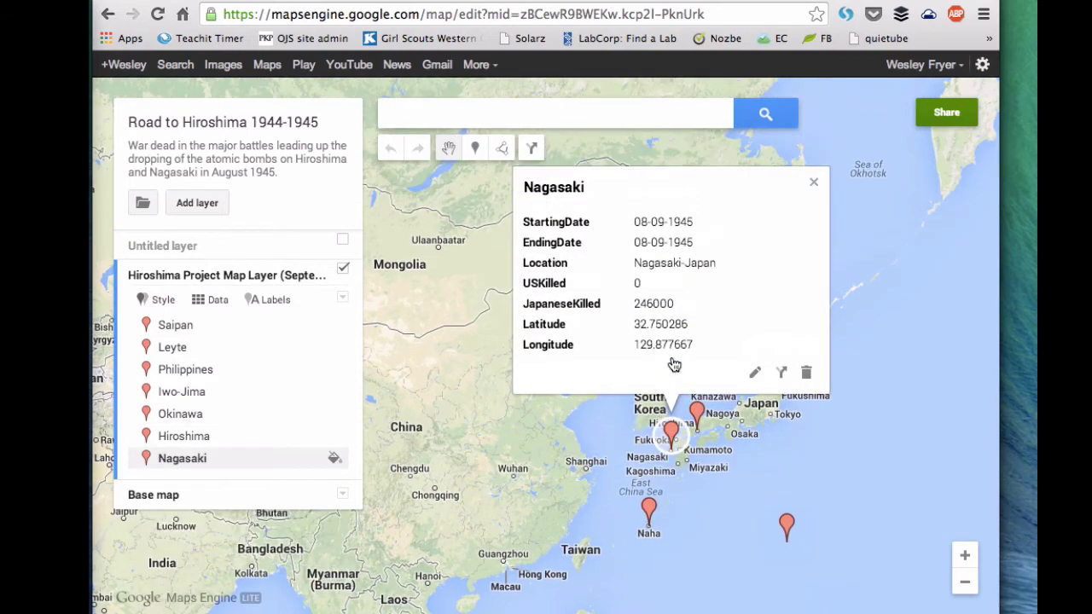
pyautogui.click(814, 183)
pyautogui.click(697, 417)
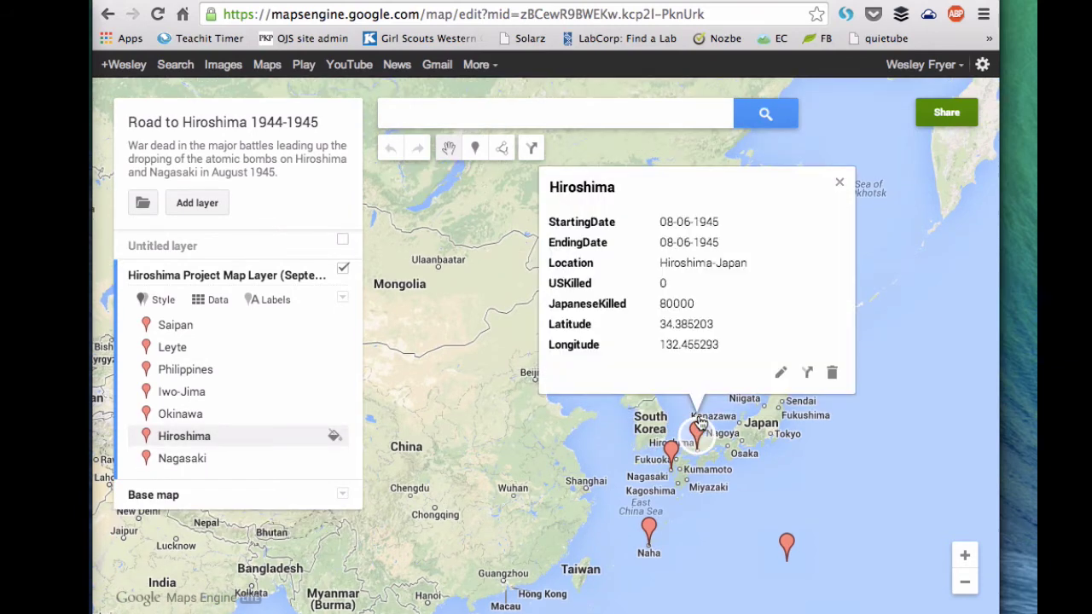
pyautogui.click(671, 456)
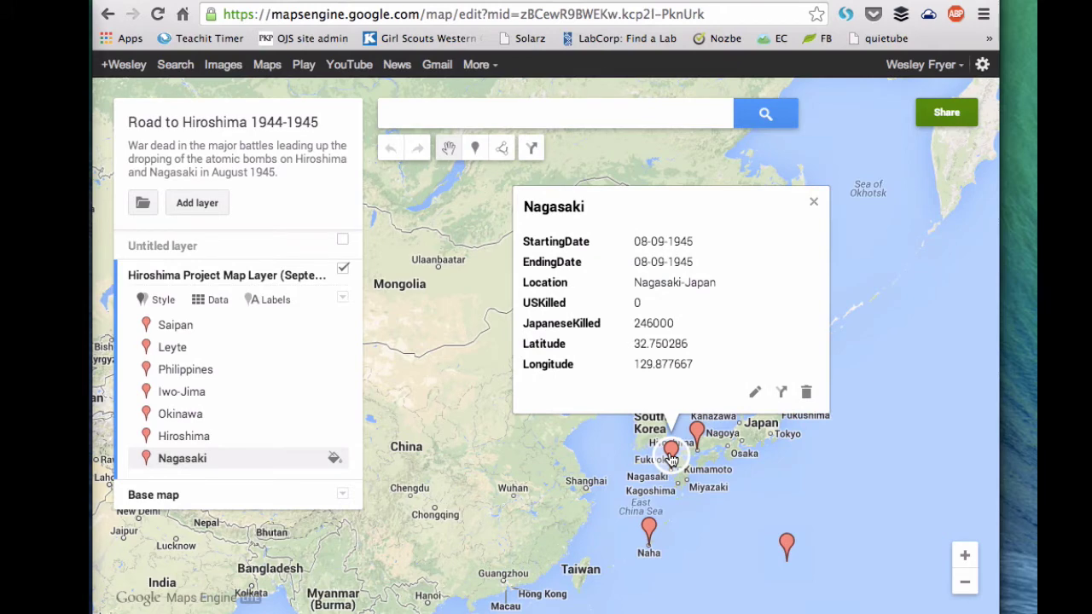
pyautogui.click(486, 5)
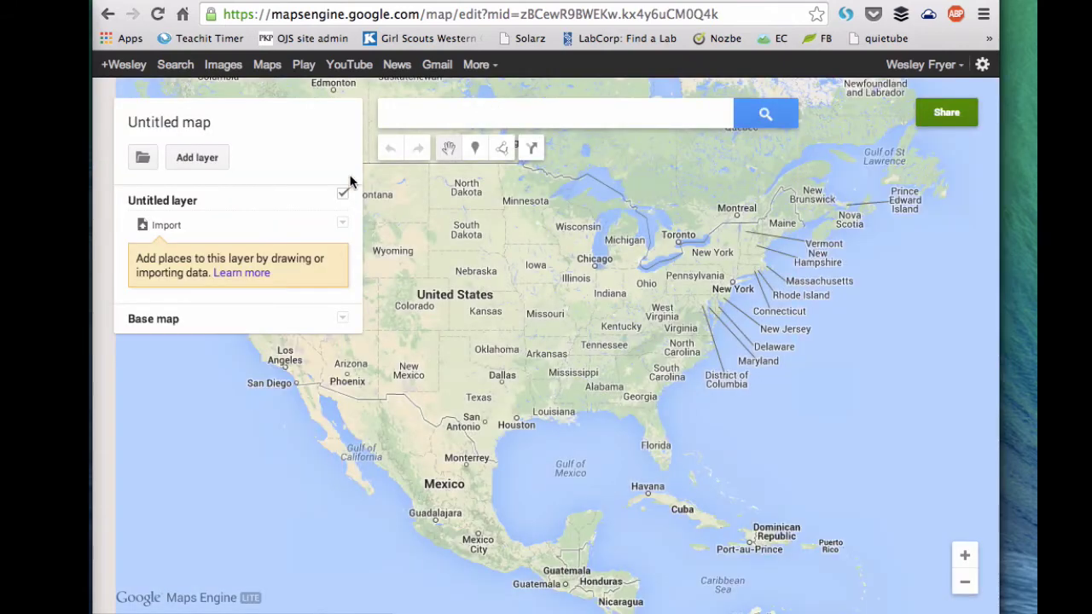
# Open the file-import choices for the new map's Untitled layer
pyautogui.click(170, 228)
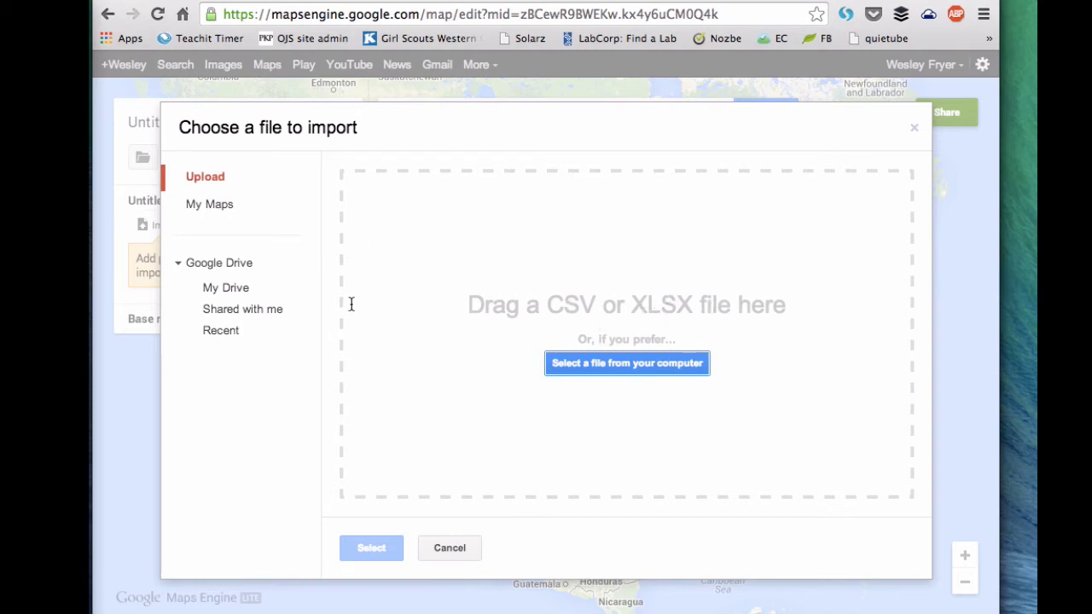
# Search My Drive for 'hir' and select the Hiroshima Project Map Layer (September 2013) spreadsheet
pyautogui.click(230, 293)
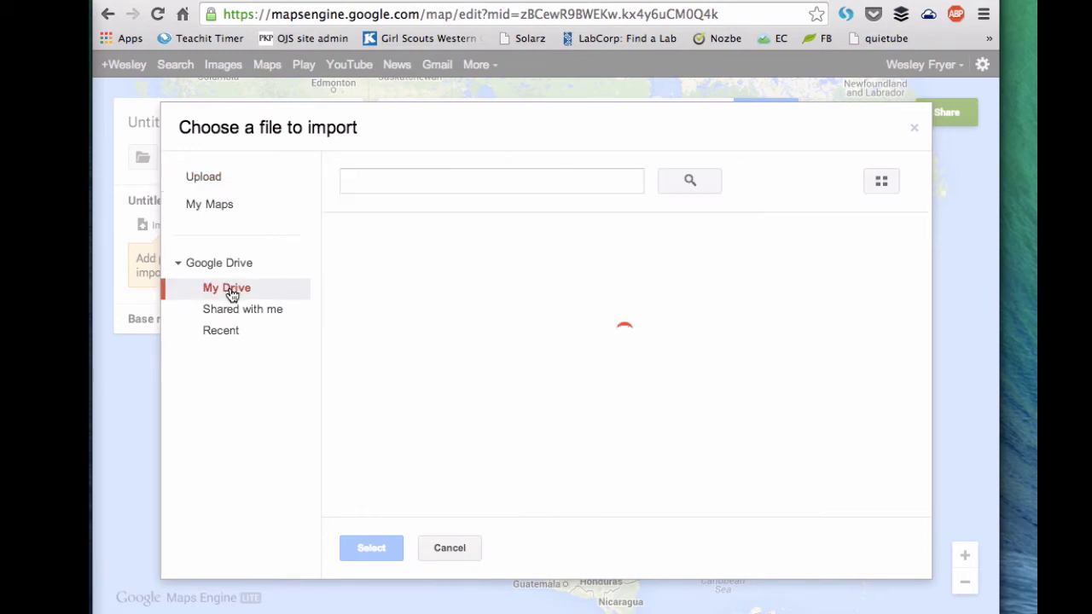
pyautogui.click(466, 175)
pyautogui.write('hir')
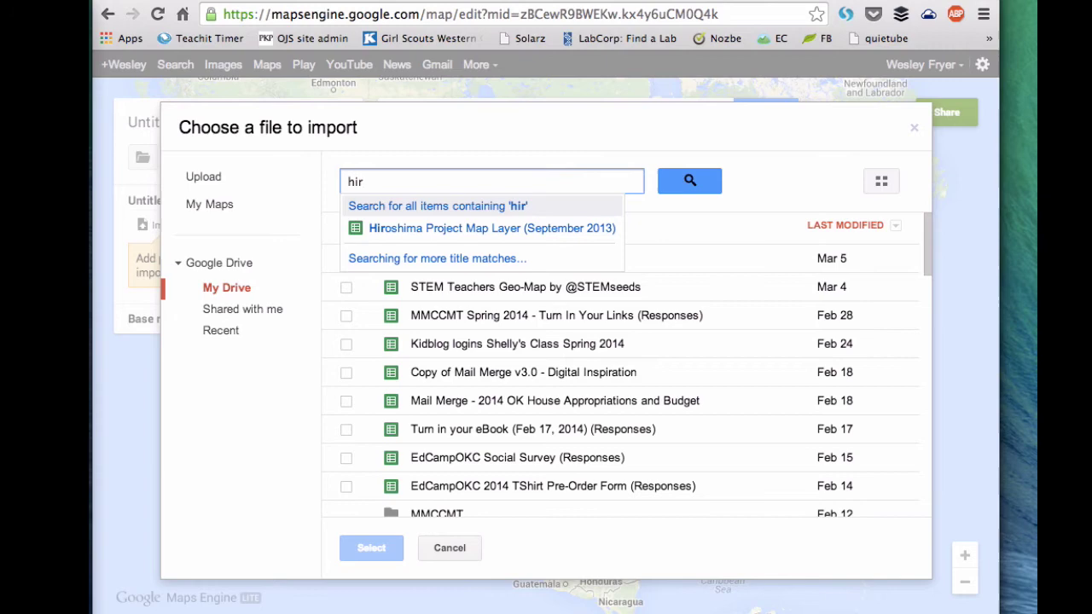
pyautogui.click(475, 231)
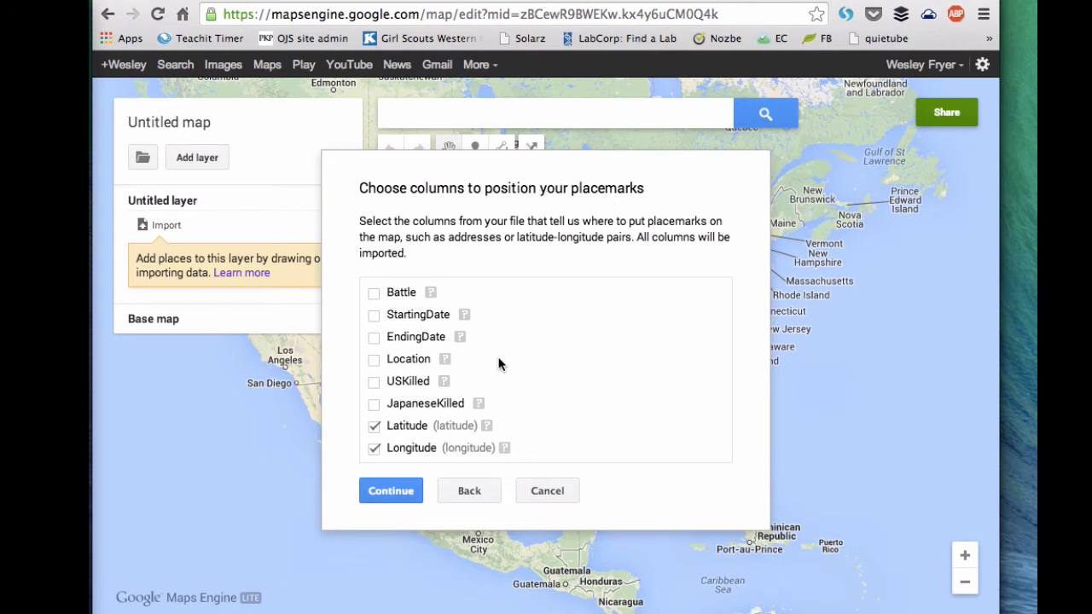
# Position placemarks by the Latitude and Longitude columns, title them by Battle, and finish importing
pyautogui.click(398, 492)
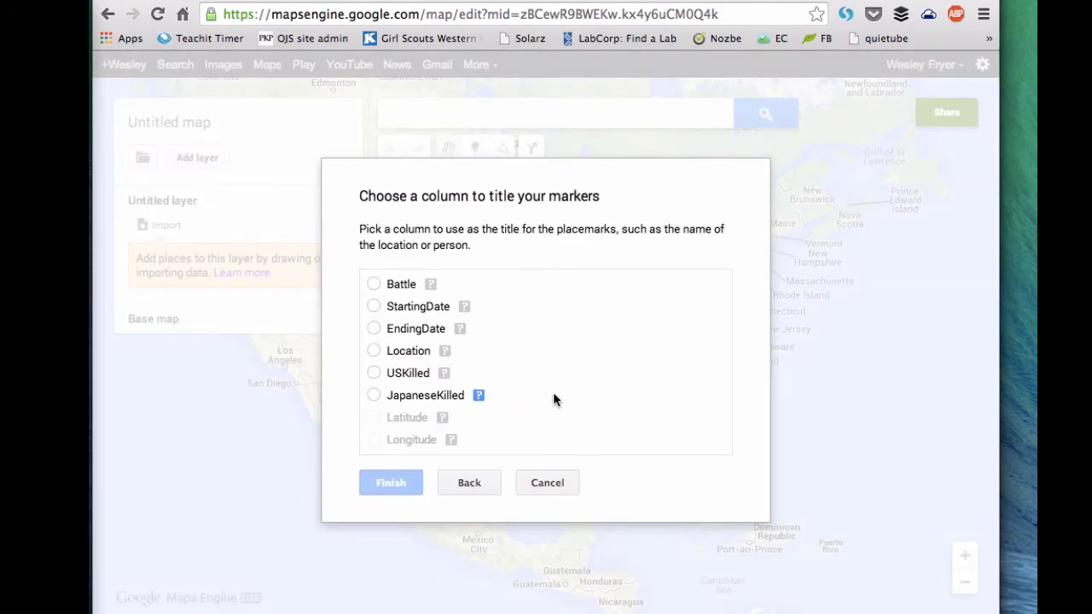
pyautogui.click(373, 285)
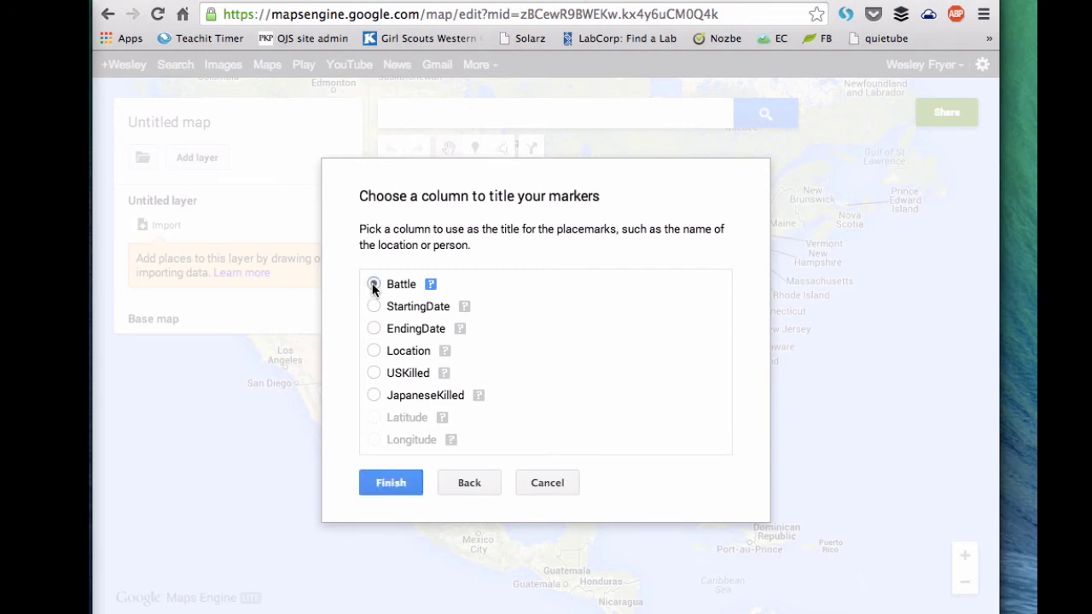
pyautogui.click(399, 485)
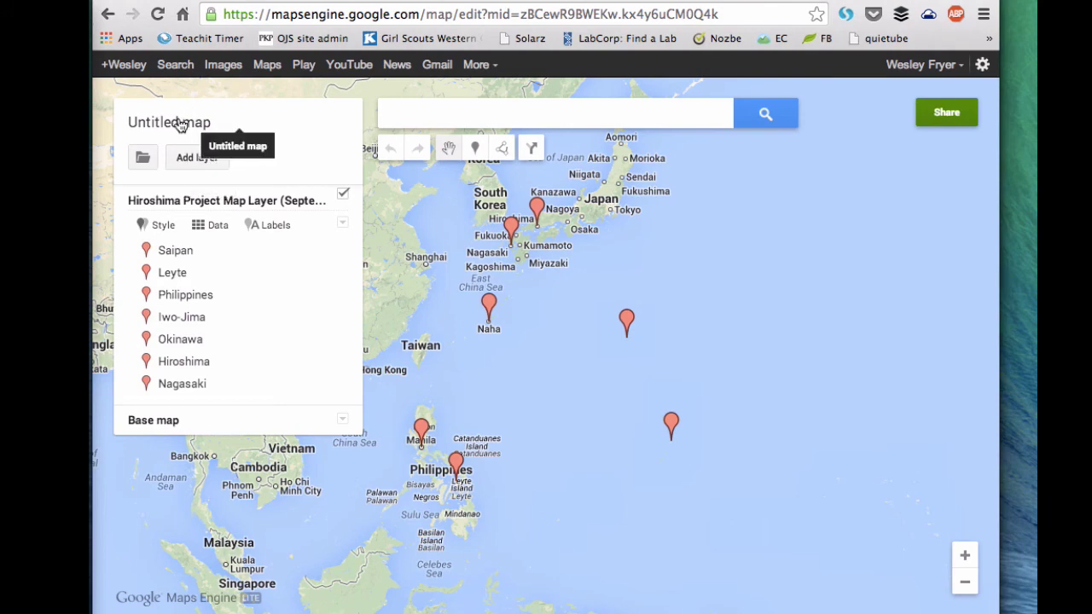
# View the Leyte and Philippines battle details, then go to the Mapping Media Geo Map page
pyautogui.click(187, 276)
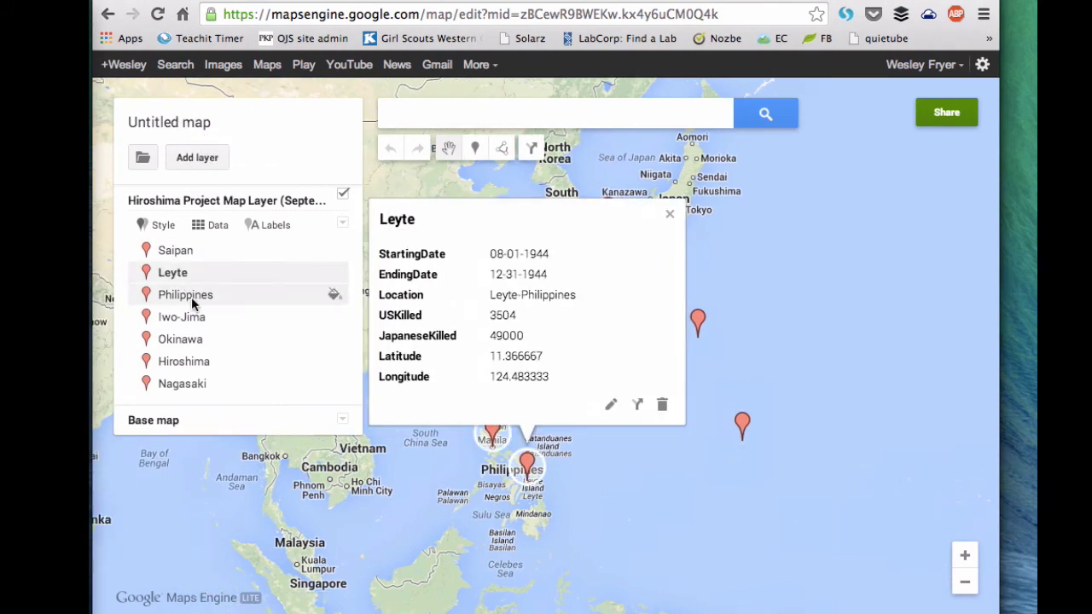
pyautogui.click(191, 299)
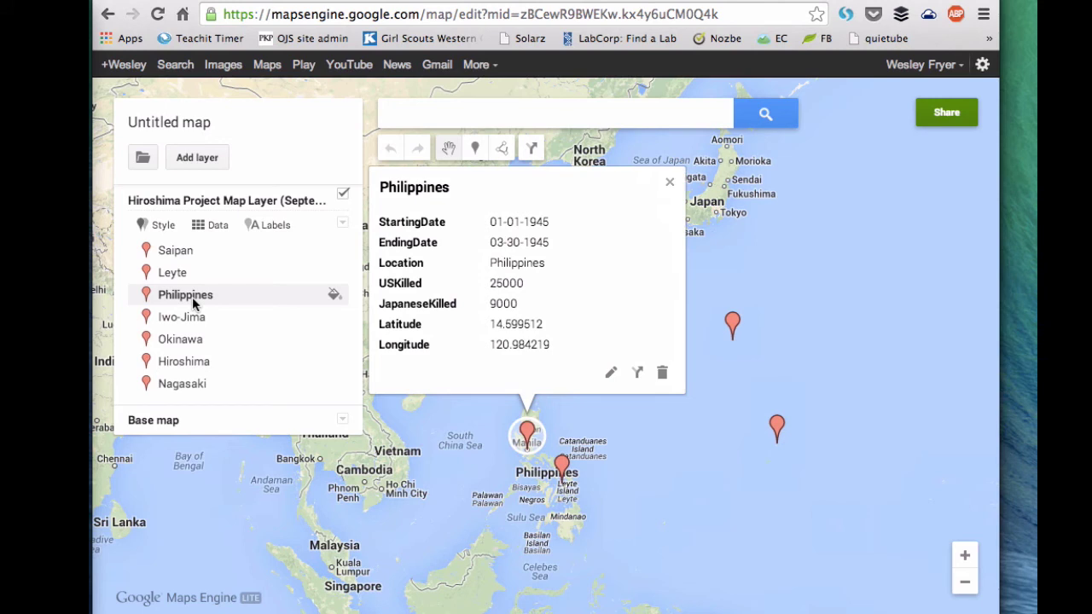
pyautogui.click(224, 2)
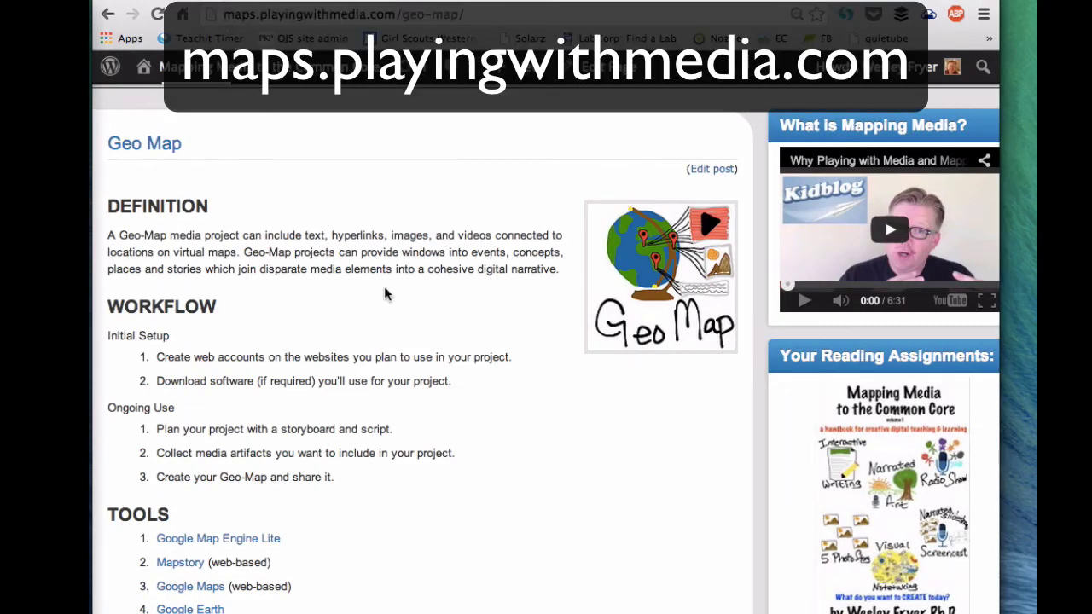
pyautogui.scroll(-5, 427, 482)
pyautogui.scroll(-5, 425, 483)
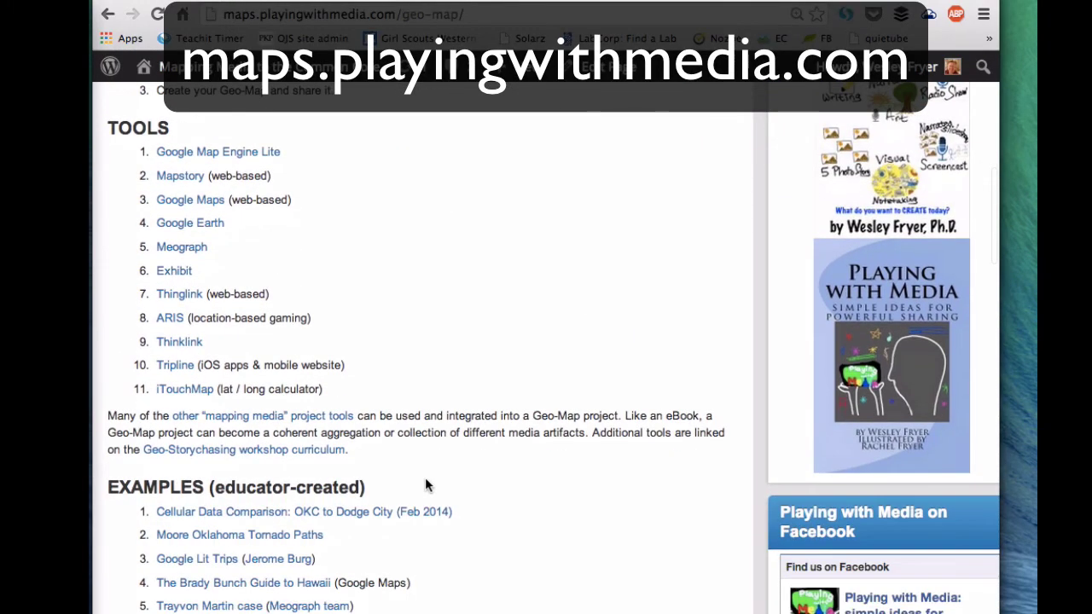
pyautogui.scroll(-5, 427, 484)
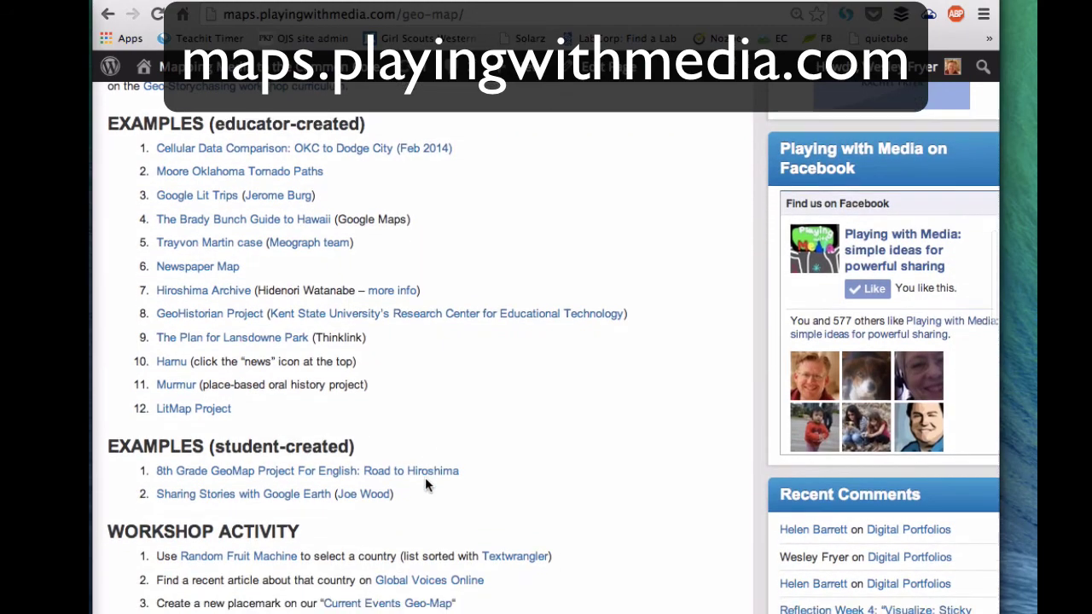
pyautogui.scroll(-4, 427, 484)
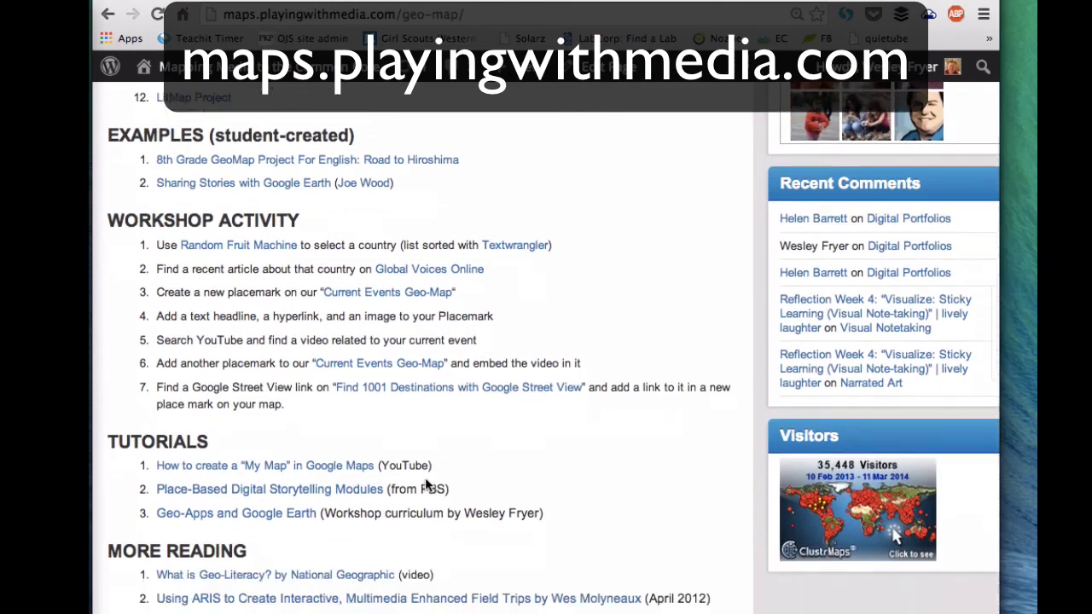
pyautogui.scroll(2, 425, 478)
pyautogui.scroll(15, 424, 479)
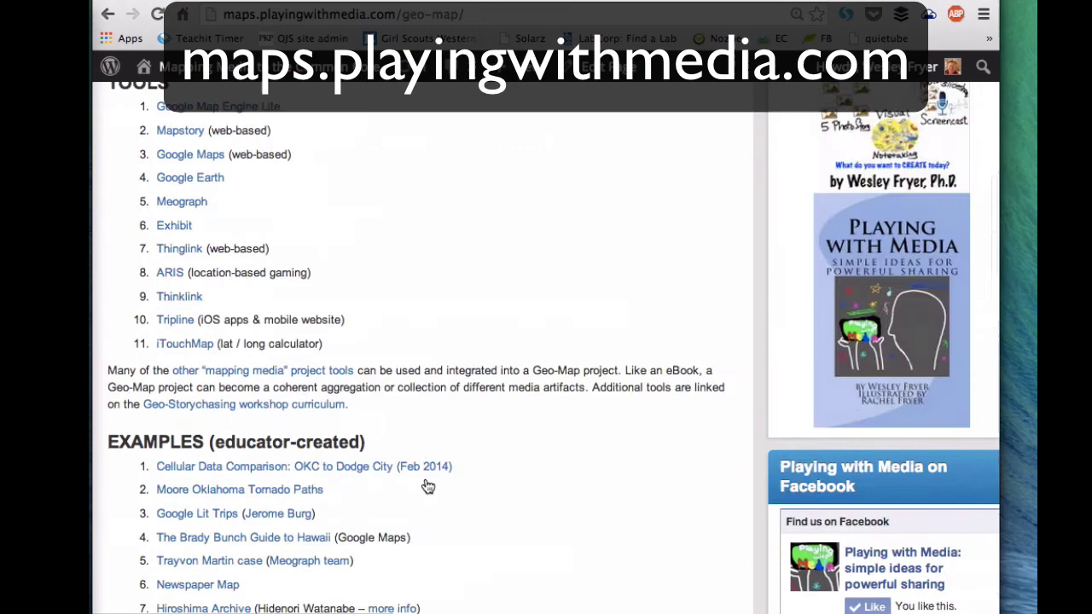